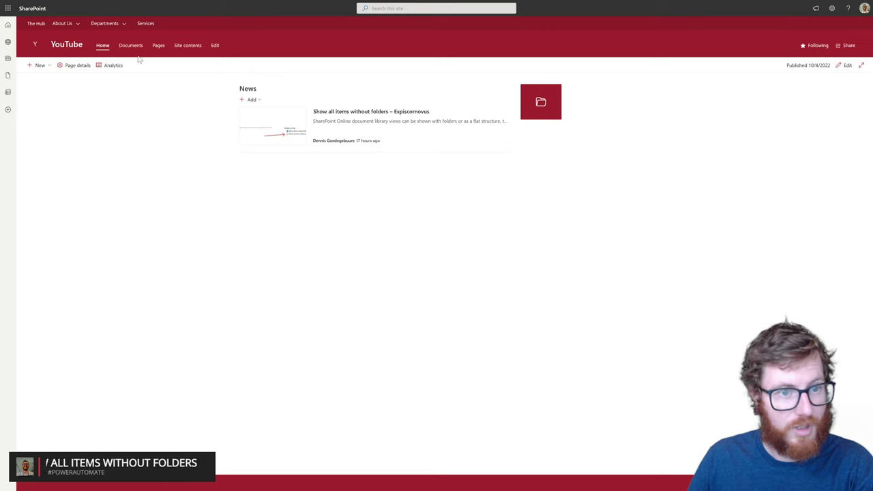
Step: Open the Documents library and view it in View A, showing Lead A.docx and Opportunity A.docx without folders
left_click(543, 107)
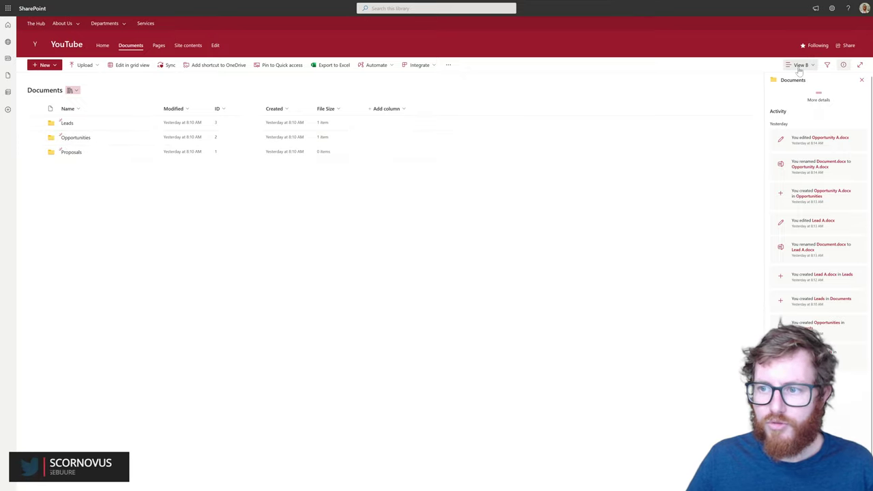
left_click(799, 67)
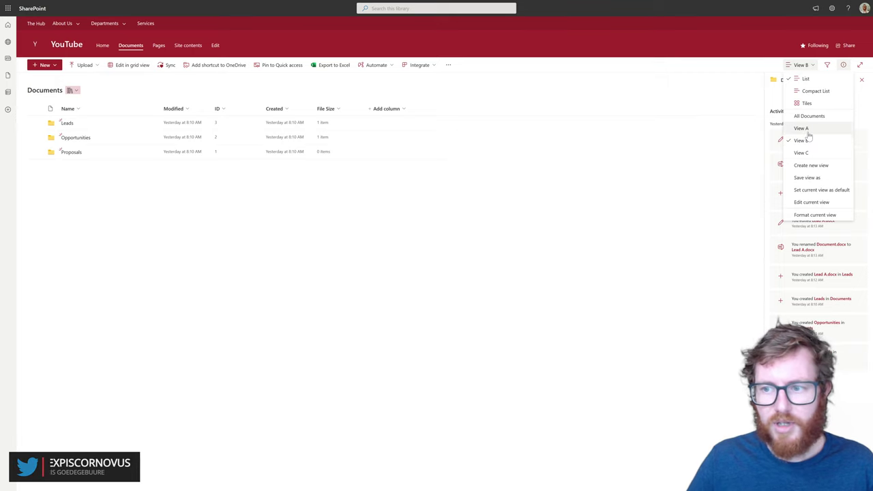
key("Escape")
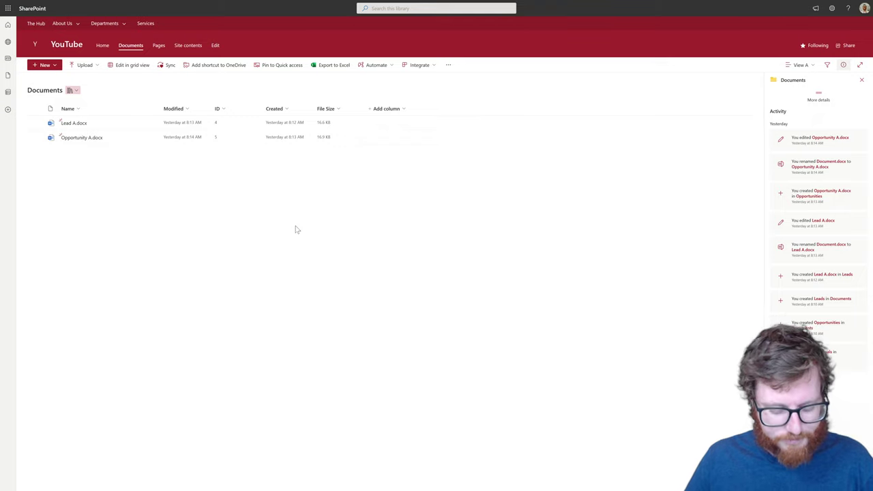
Step: Switch to Power Automate's Change View Settings flow in edit mode
key("alt+Tab")
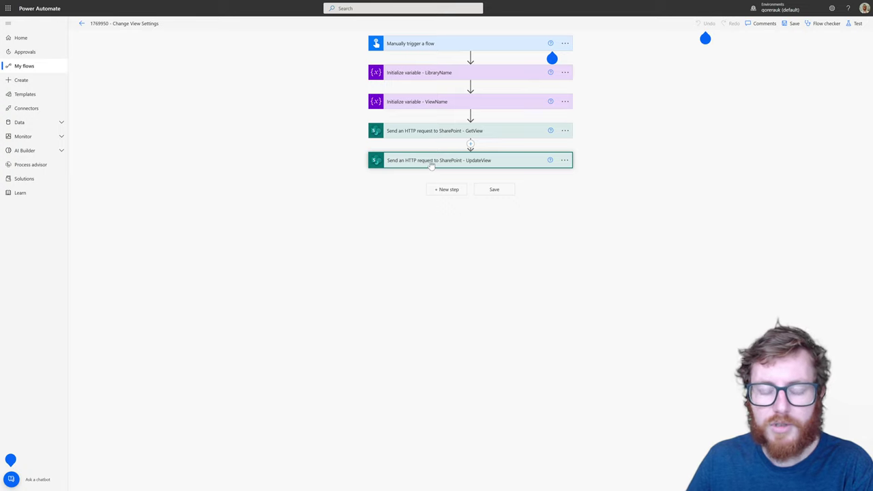
Step: Expand the manual trigger and review the LibraryName variable, whose value is Documents
left_click(424, 49)
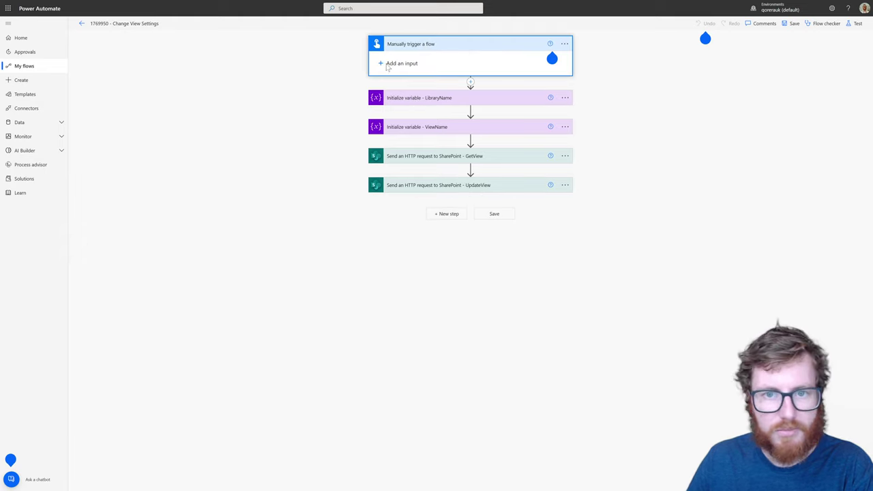
left_click(428, 101)
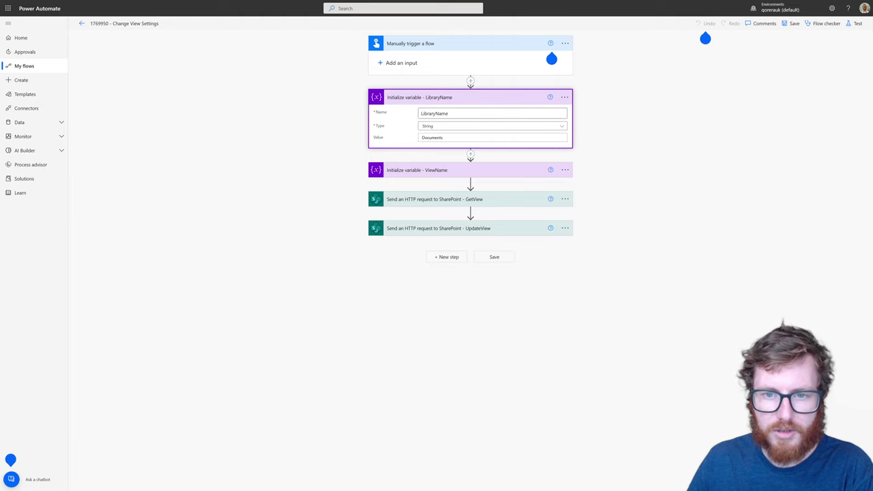
left_click(429, 113)
key("ctrl+a")
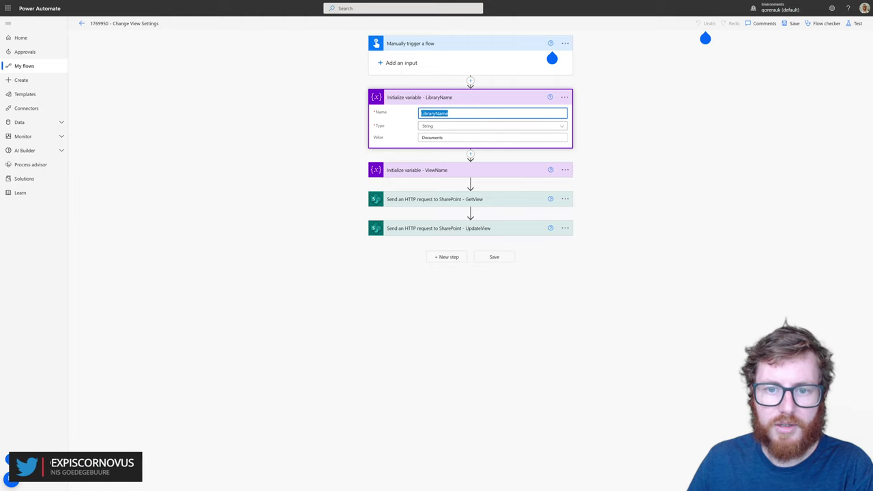
left_click(443, 137)
key("ctrl+a")
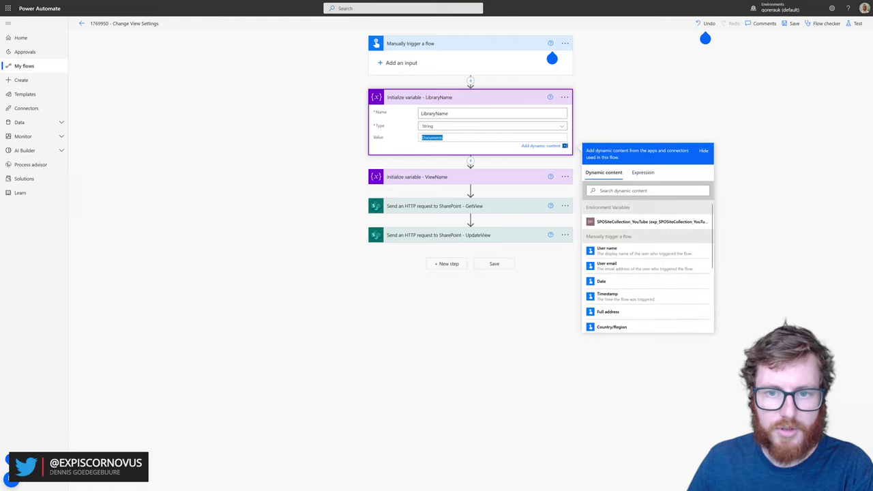
left_click(436, 99)
Step: Review the ViewName variable's value, View B, then collapse the step
left_click(435, 127)
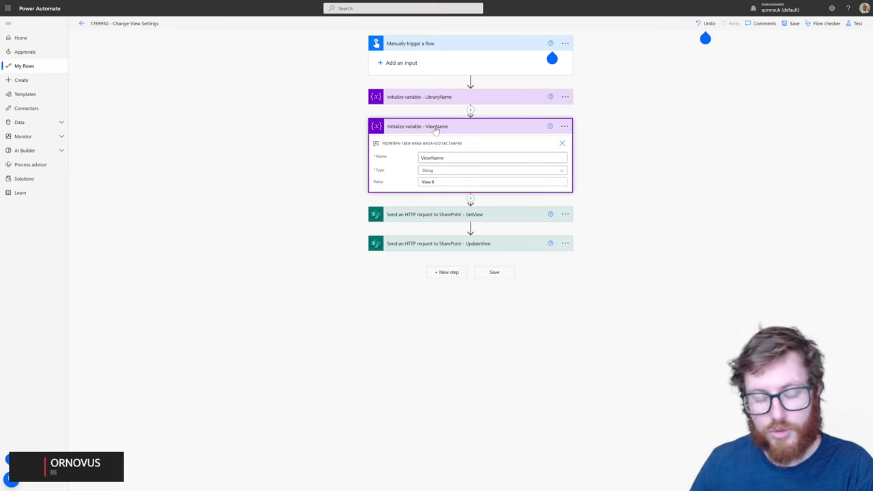
left_click(562, 145)
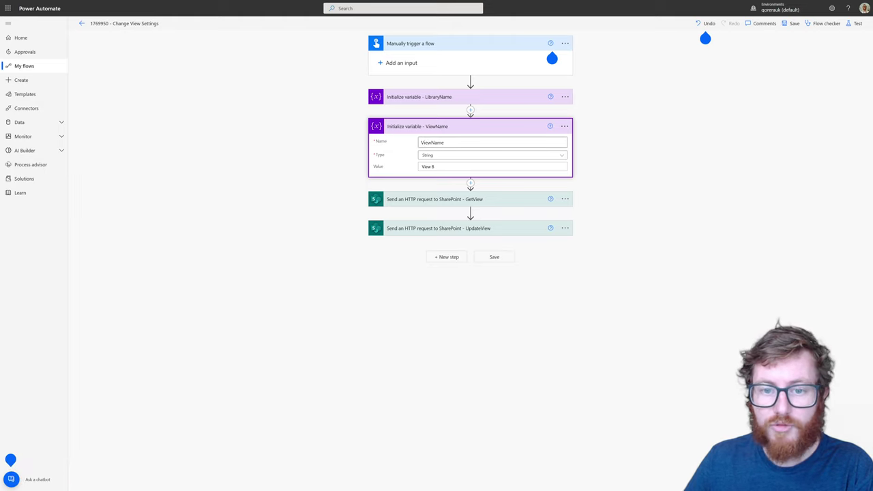
triple_click(427, 166)
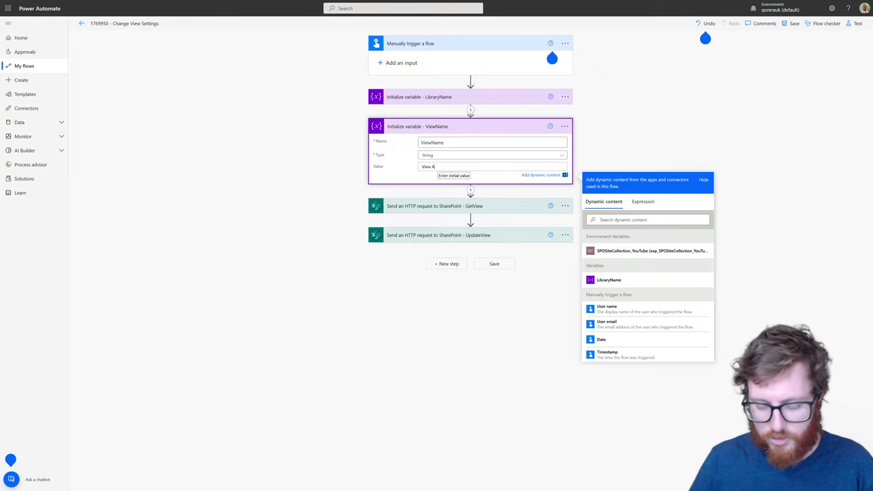
left_click(447, 123)
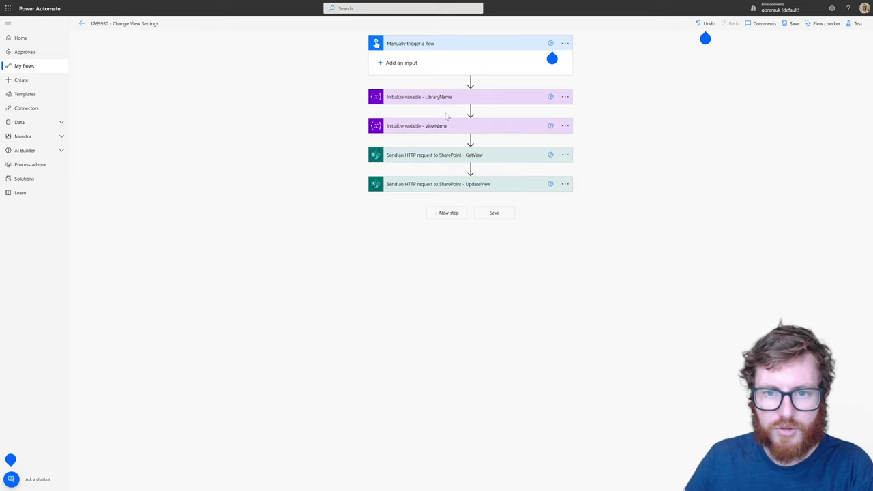
left_click(432, 155)
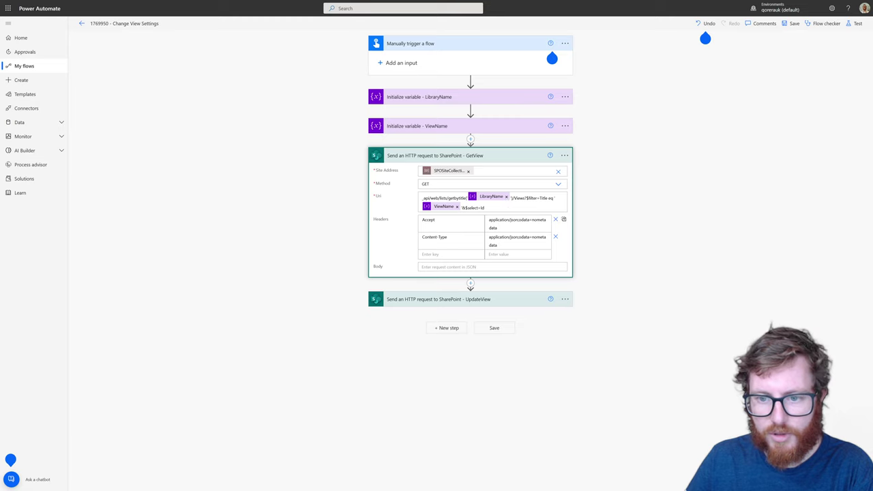
left_click_drag(514, 198, 521, 198)
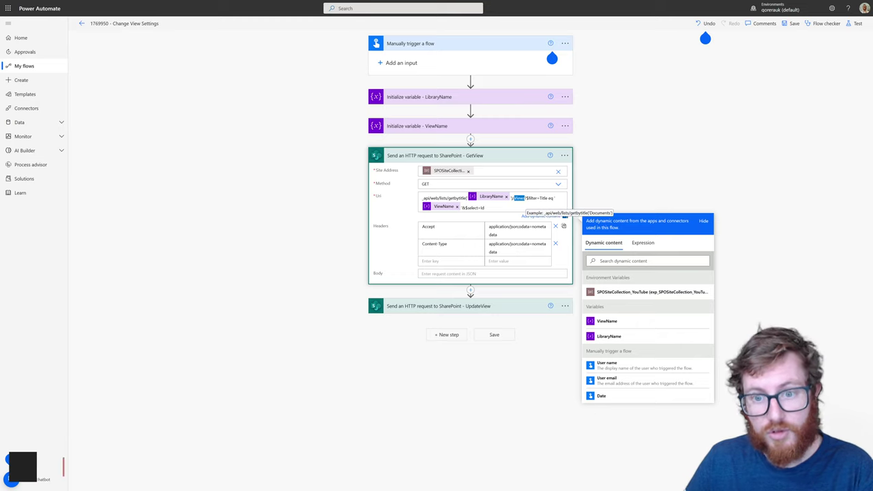
left_click(440, 130)
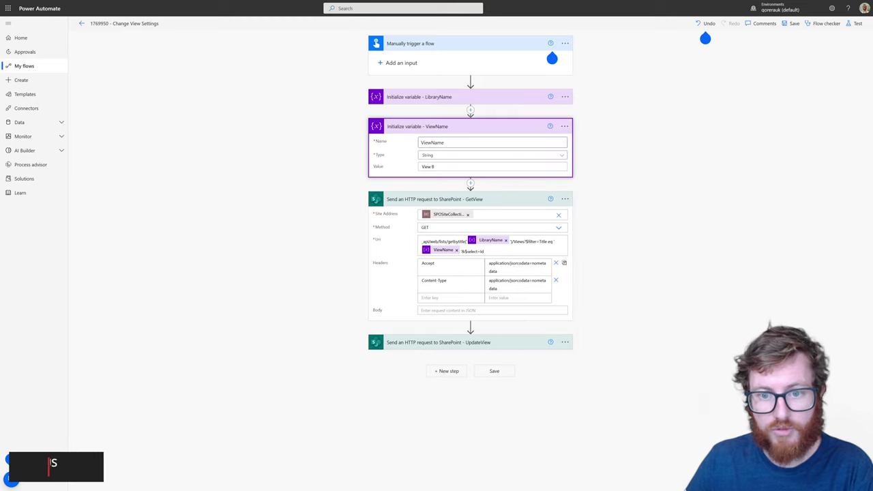
left_click(452, 129)
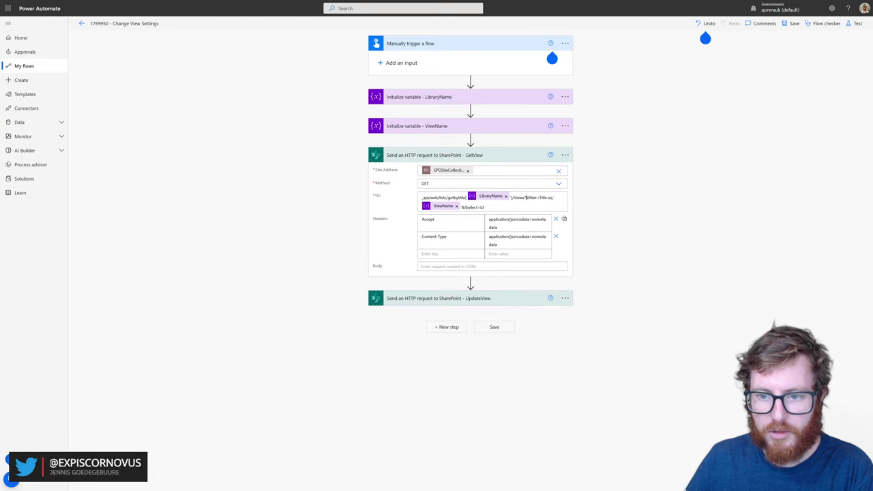
left_click(526, 197)
double_click(531, 198)
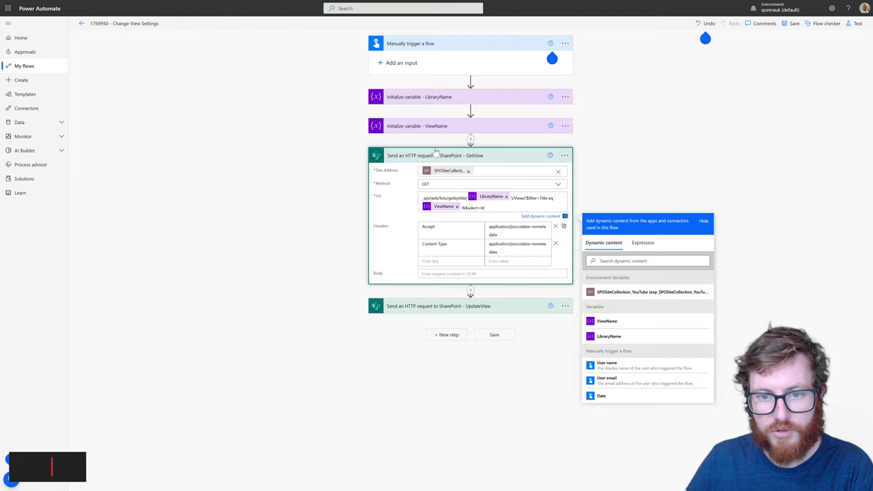
left_click(432, 128)
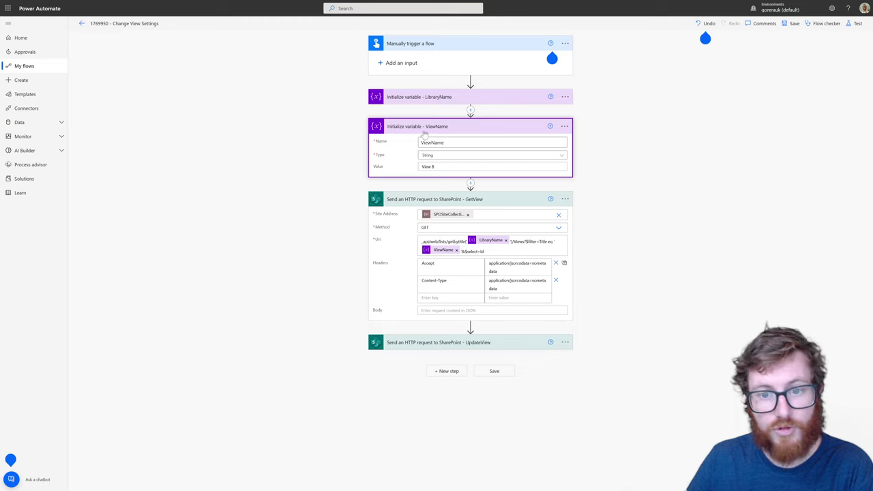
left_click(428, 130)
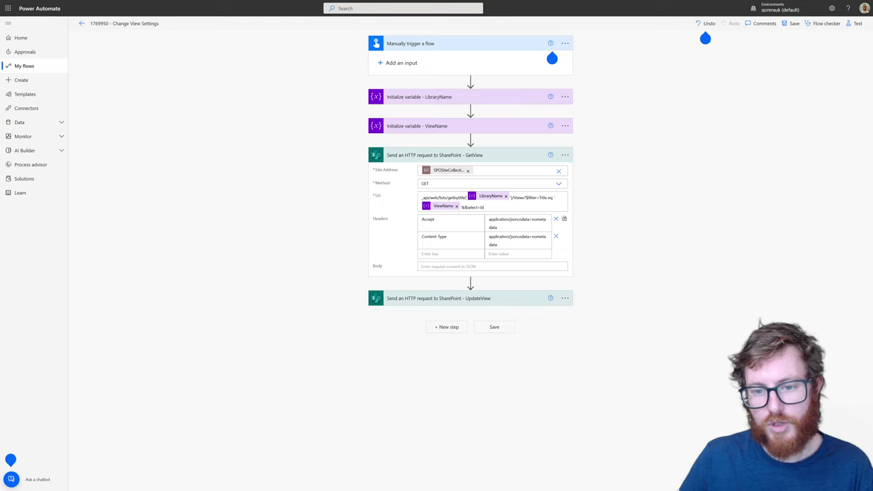
double_click(482, 206)
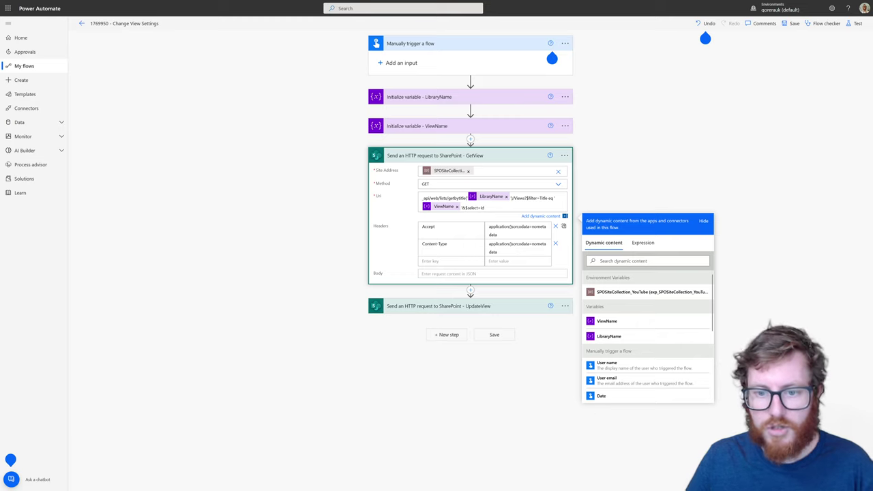
double_click(471, 207)
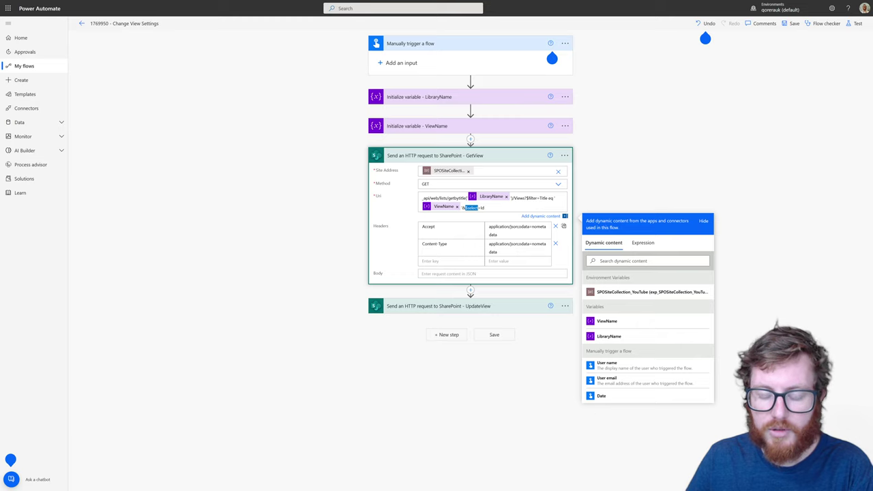
left_click(478, 207)
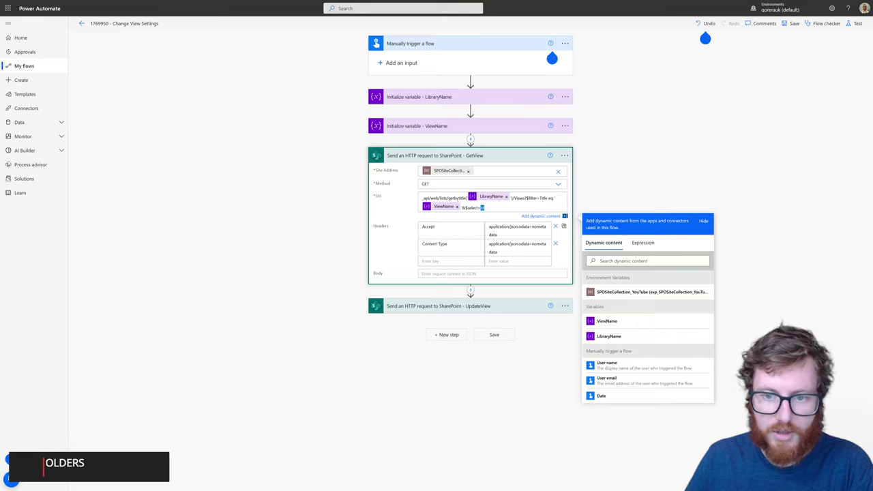
double_click(481, 207)
left_click(481, 207)
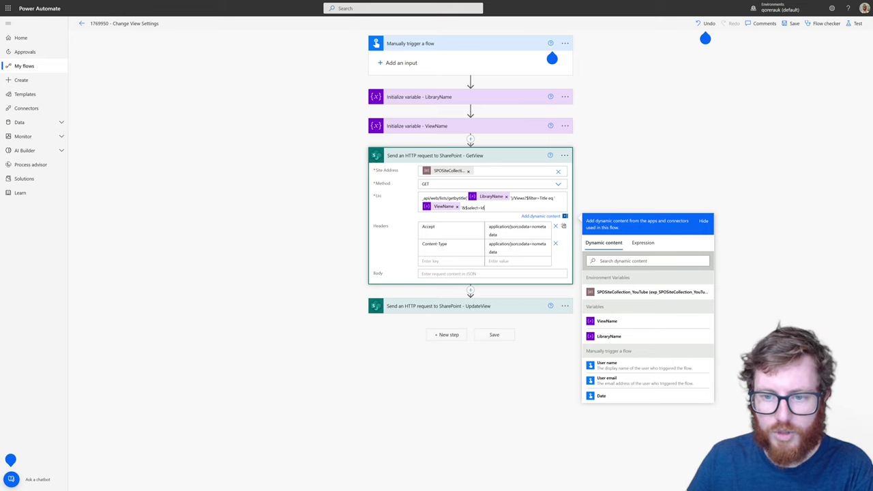
left_click(518, 261)
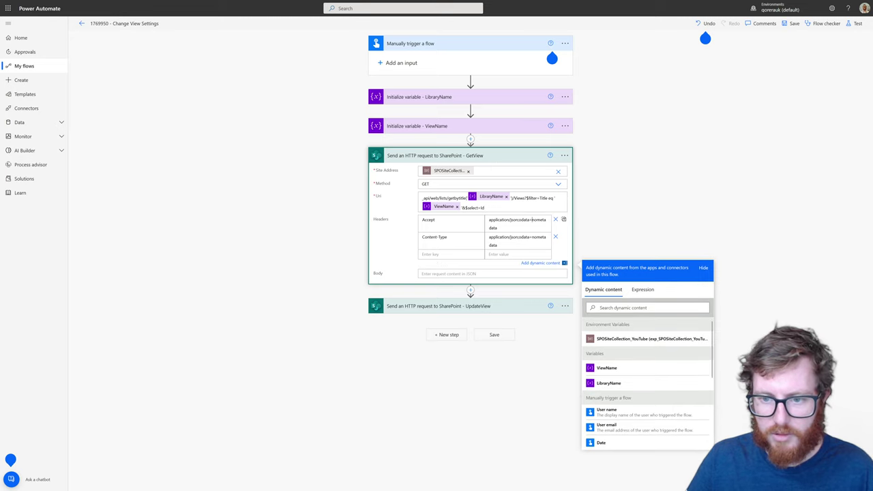
double_click(532, 220)
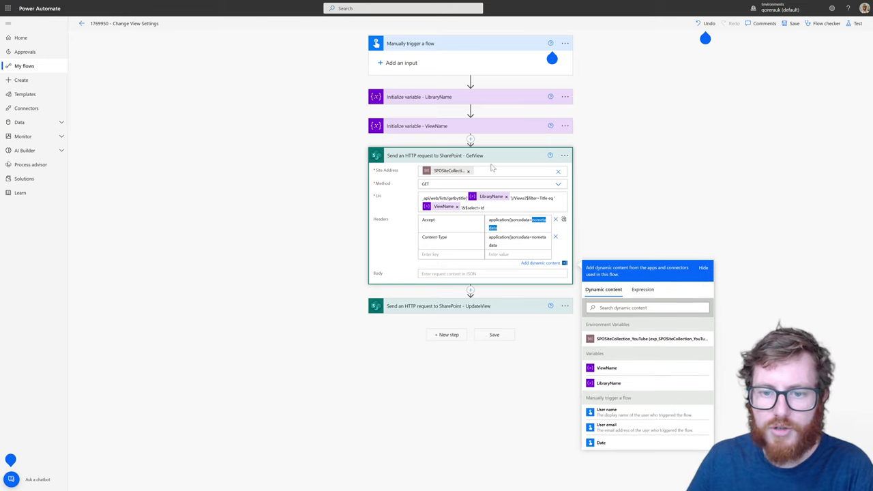
left_click(491, 156)
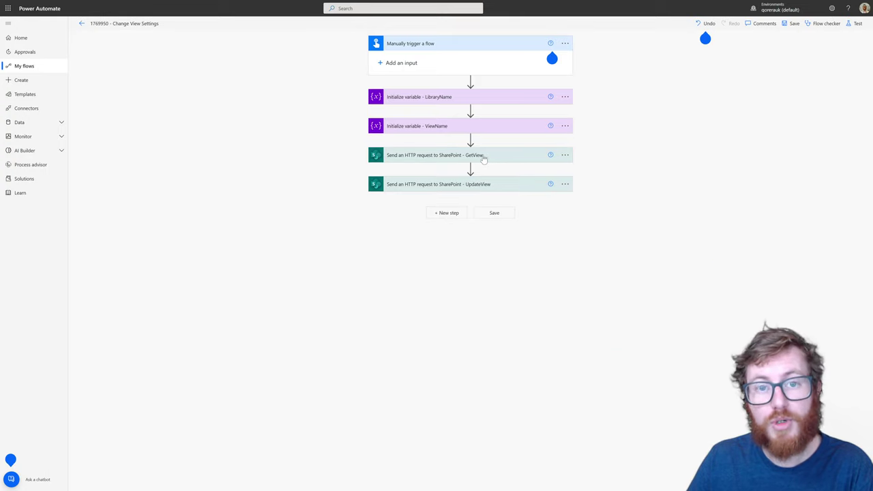
Step: Expand the UpdateView step to review its POST Uri, PATCH override header and Scope 1 body
left_click(447, 187)
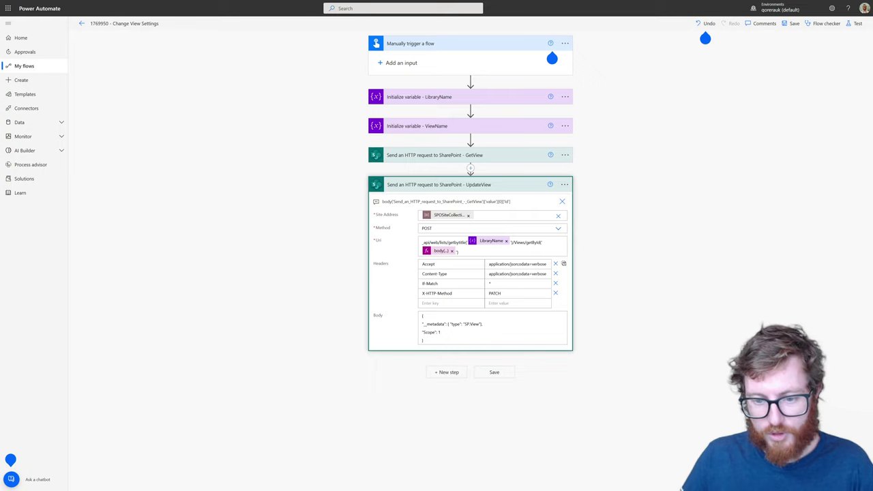
Step: Correct the UpdateView body property 'scope' to 'Scope' with a capital S
double_click(423, 332)
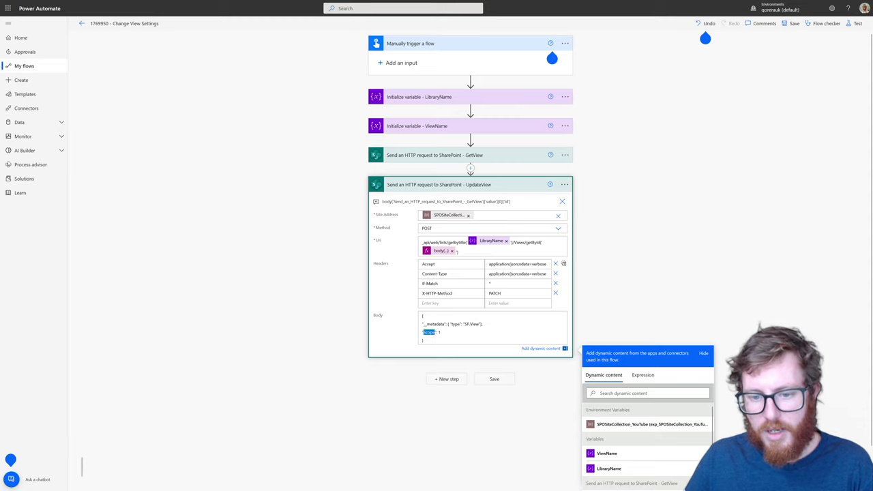
type("Scope")
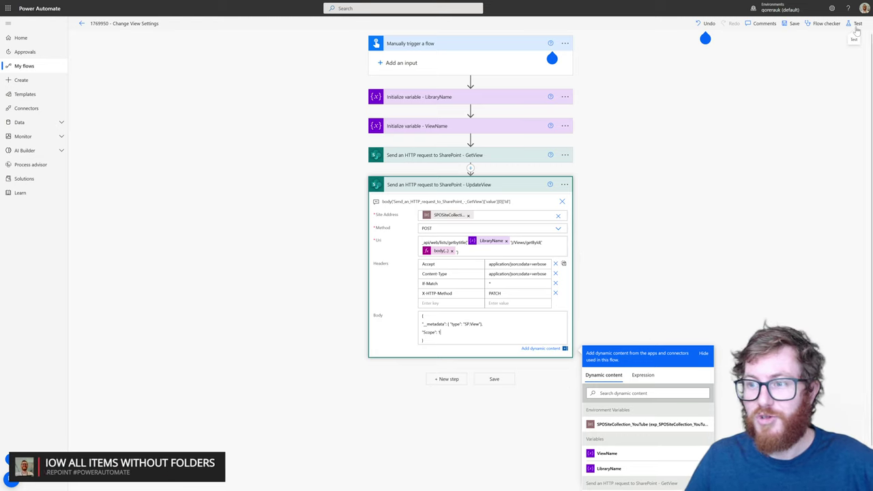
Step: Test the flow manually and run it so all five steps succeed
left_click(856, 30)
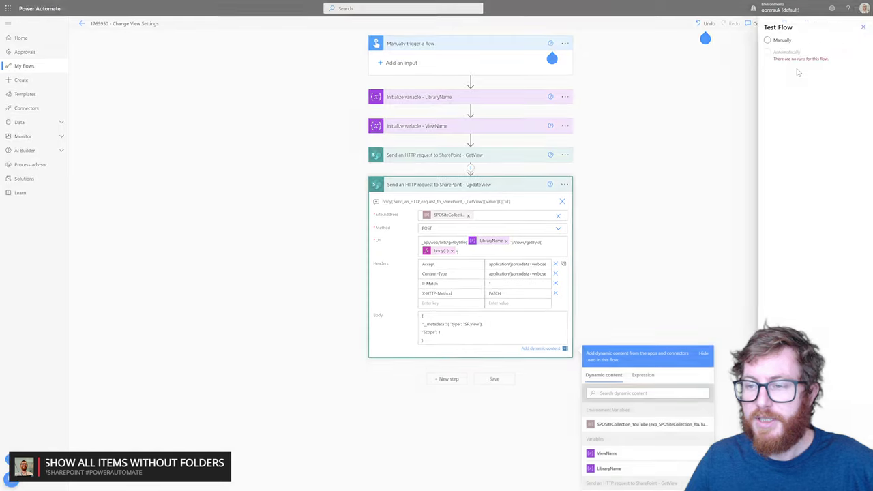
left_click(777, 42)
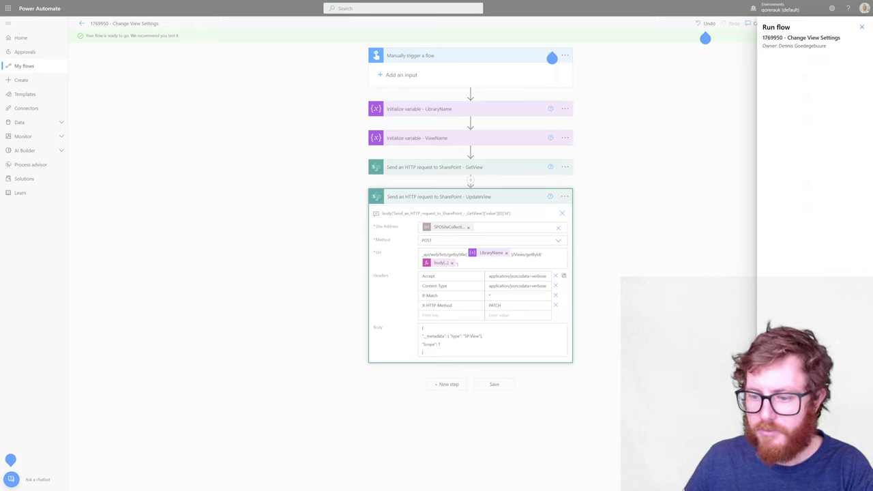
left_click(376, 56)
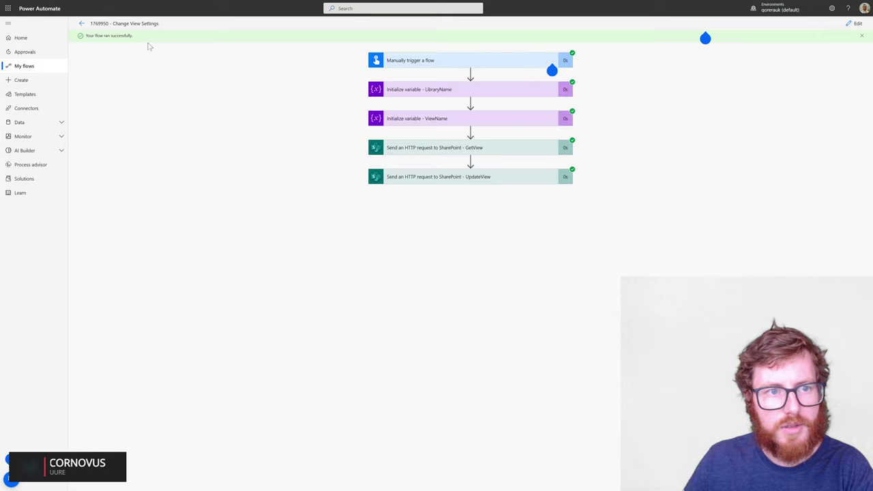
Step: In SharePoint, reload View B to confirm it lists Lead A.docx and Opportunity A.docx without folders
key("ctrl+Tab")
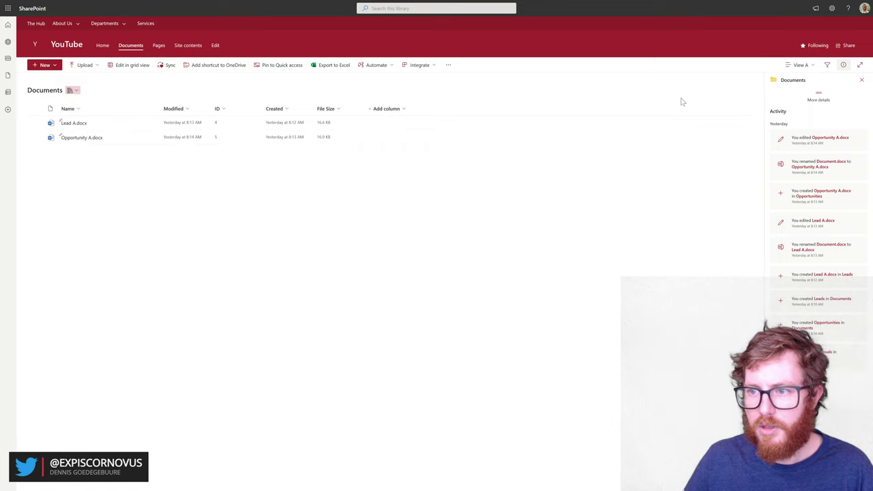
left_click(799, 65)
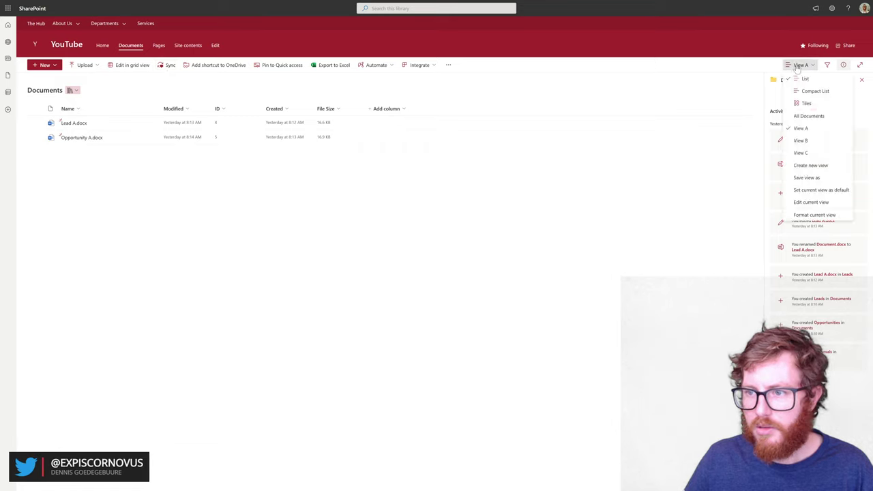
left_click(805, 141)
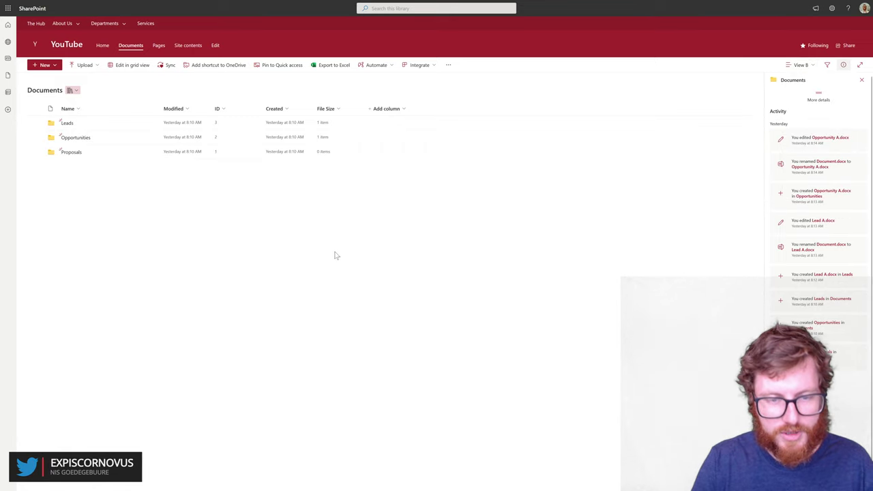
key("F5")
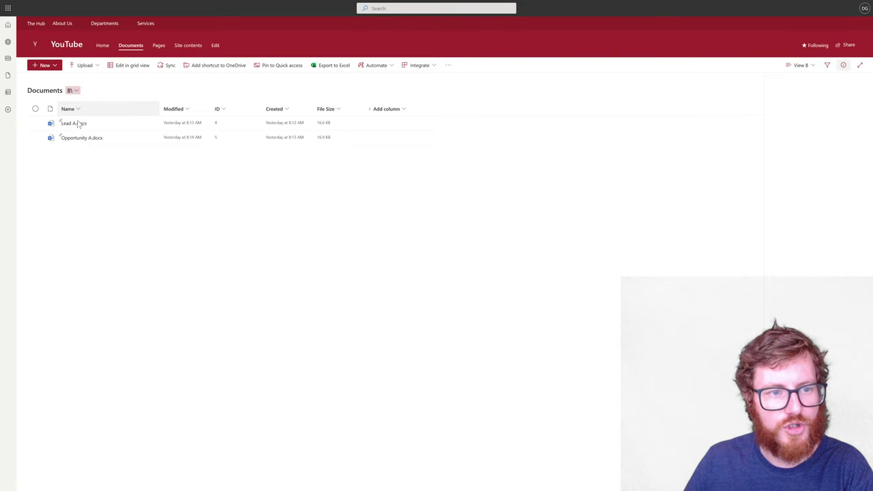
left_click(842, 65)
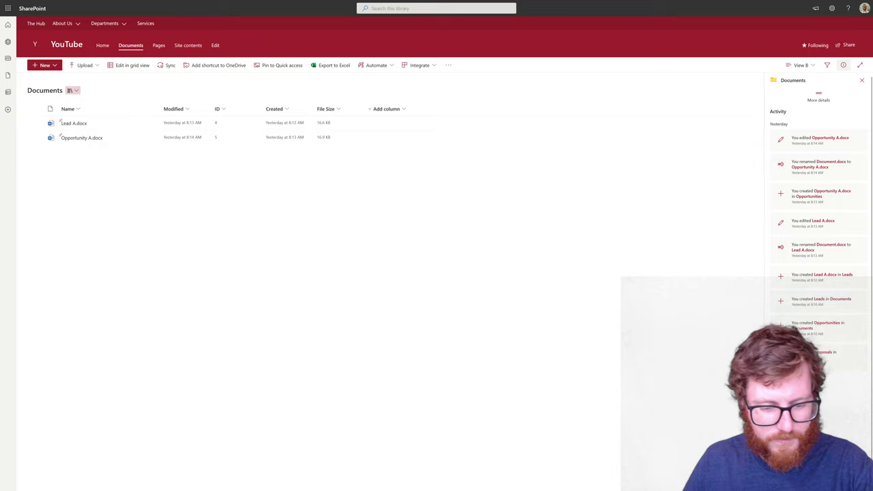